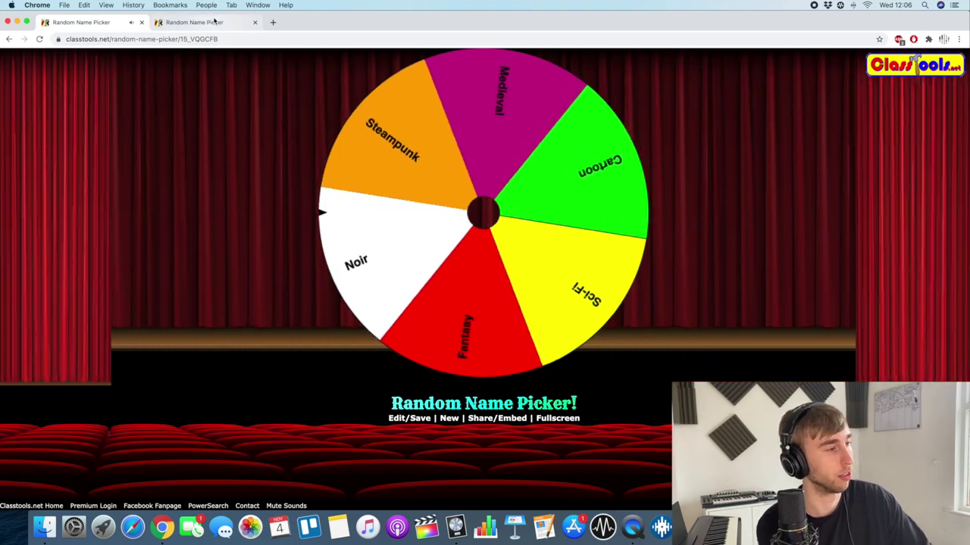
Spin the game-genre wheel on the other Random Name Picker page and minimise the browser window.
click(215, 23)
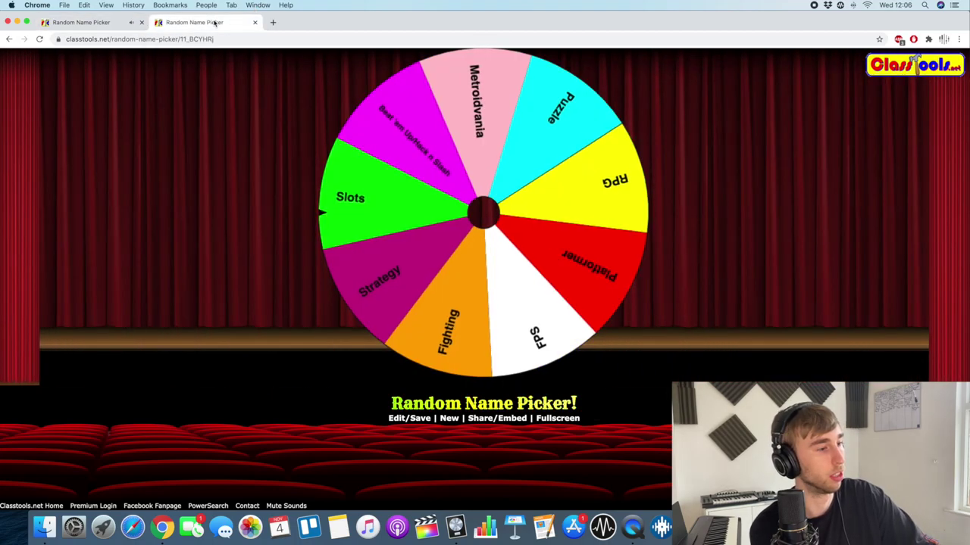
click(396, 141)
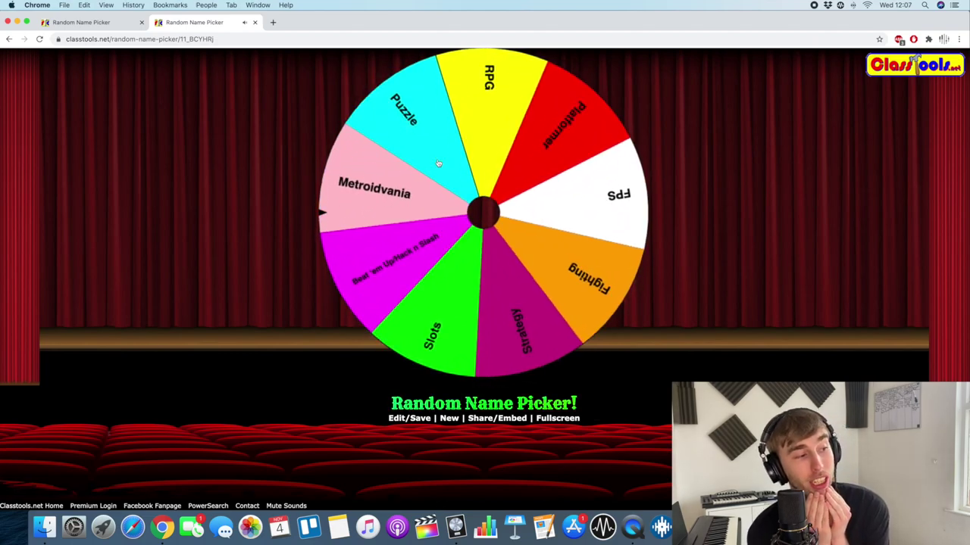
key(Return)
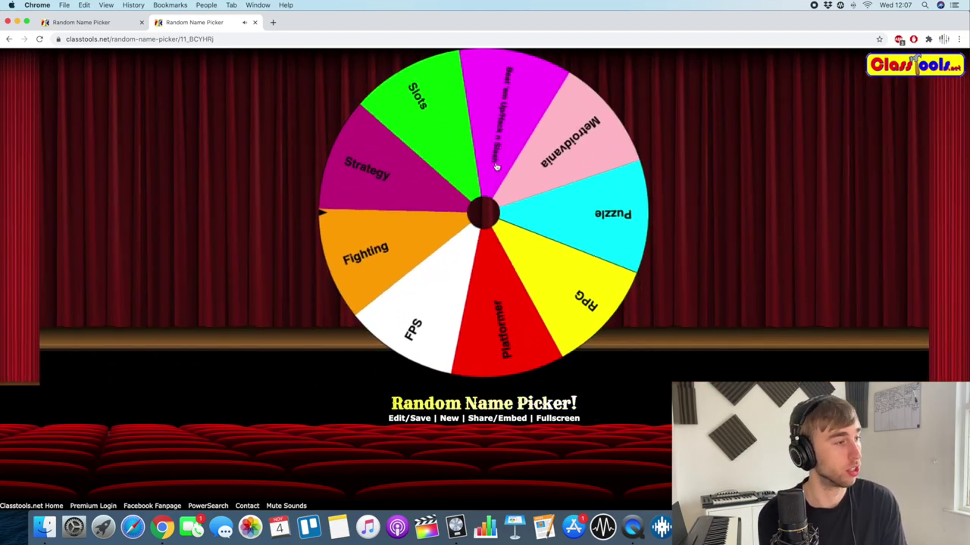
click(18, 22)
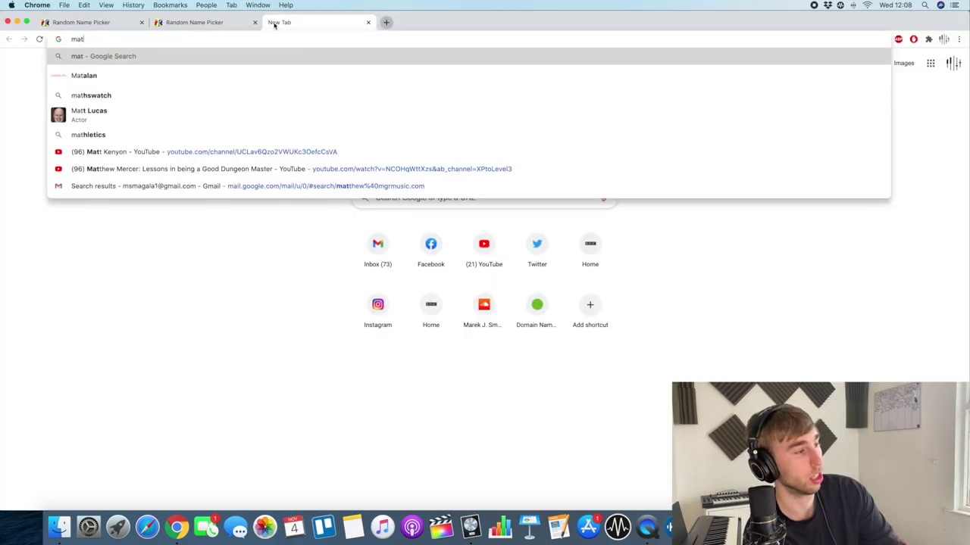
Search the web for metroidvania and highlight "Metroid and Castlevania" in the genre description.
text(troidvania)
key(Return)
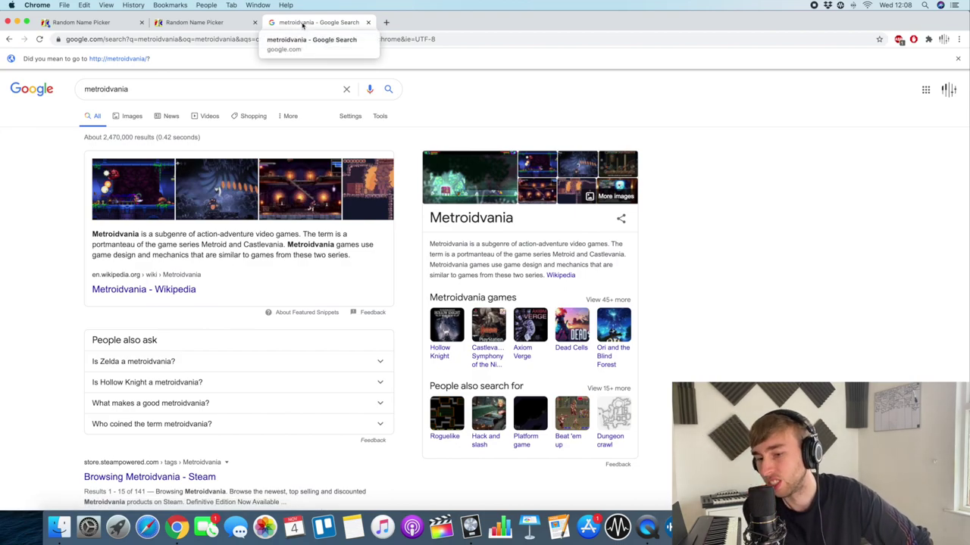
drag(553, 254, 625, 255)
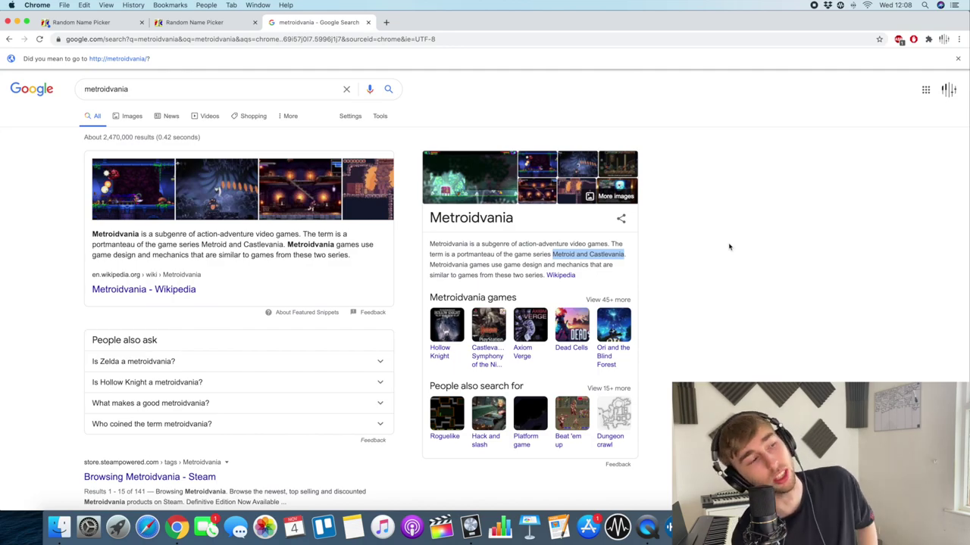
Minimise the browser and return to the untitled project in Logic Pro X.
click(16, 22)
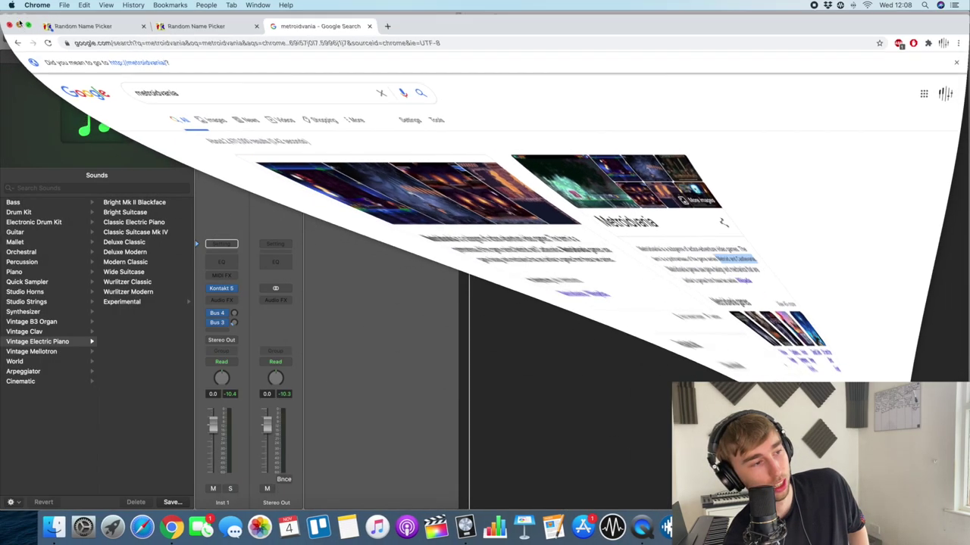
click(436, 167)
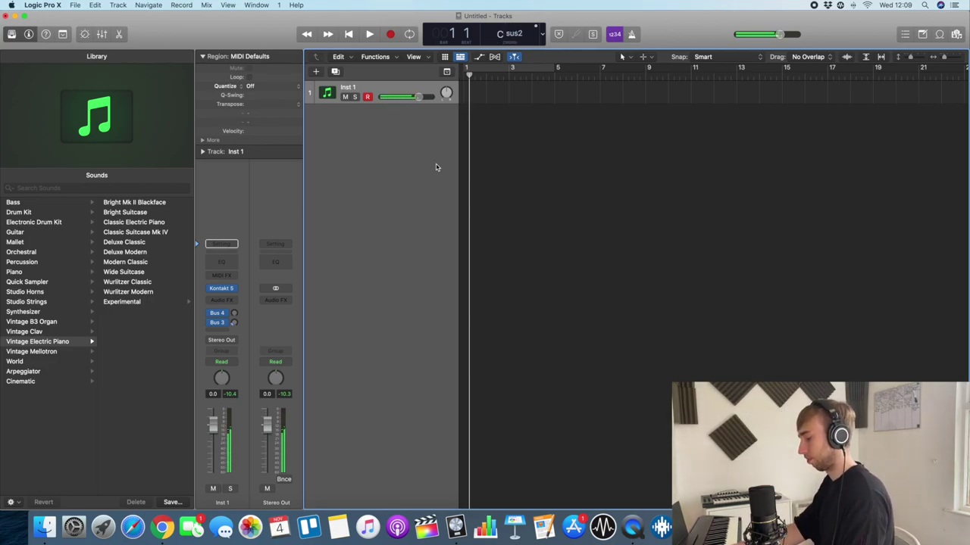
key(space)
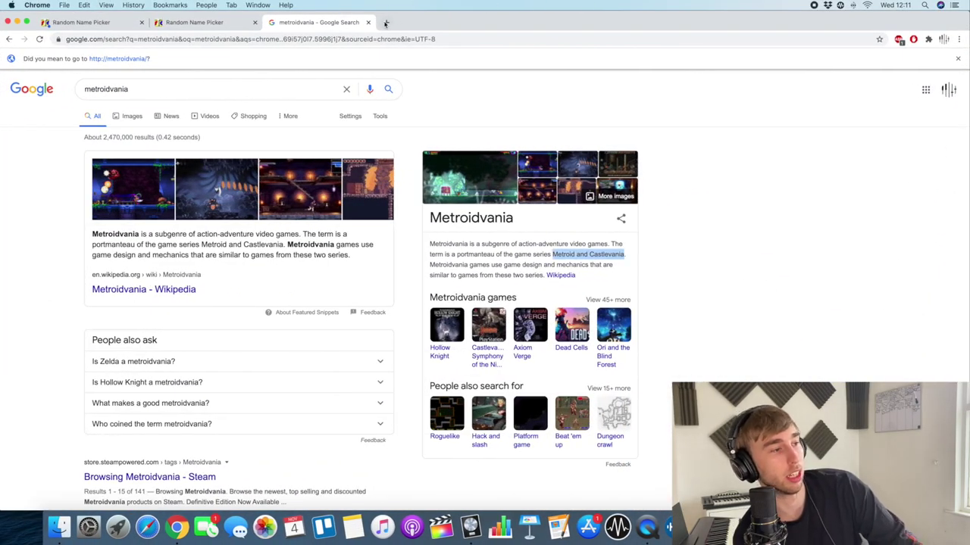
Search the web for medieval mode music on a new page and open one of the results.
click(385, 23)
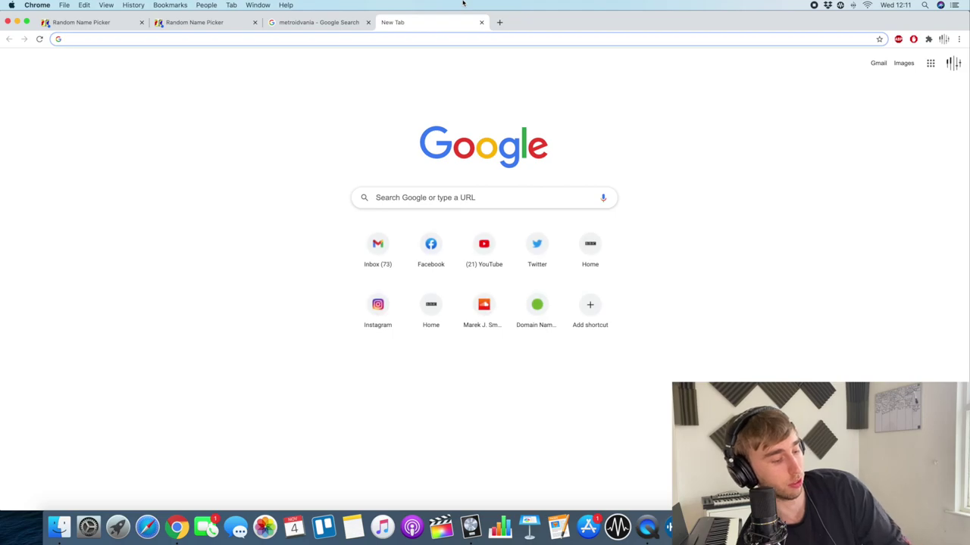
text(medieval mode)
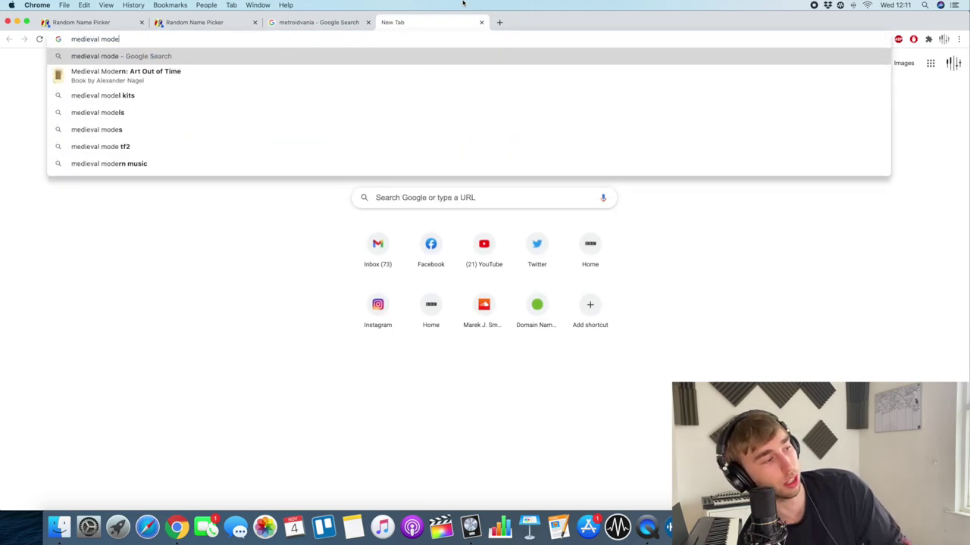
text( music)
key(Return)
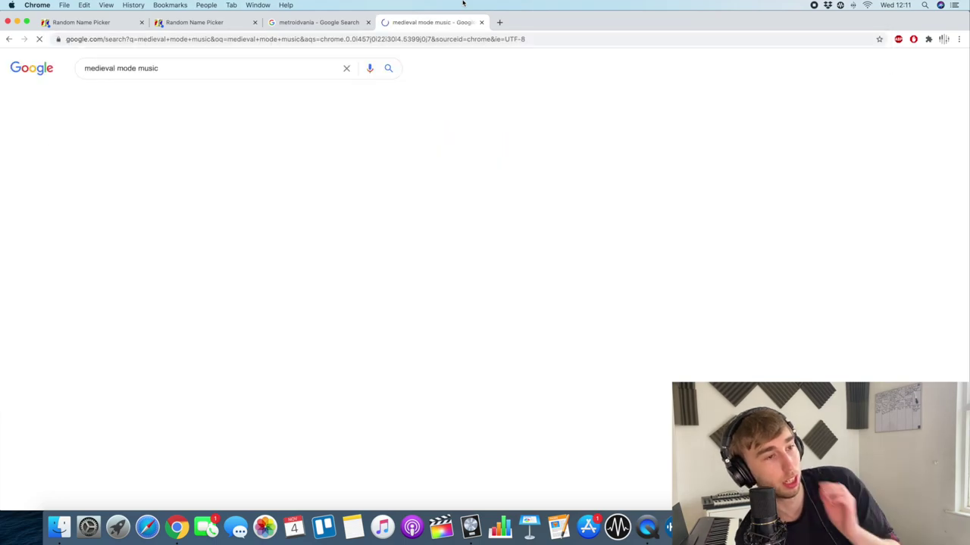
click(217, 296)
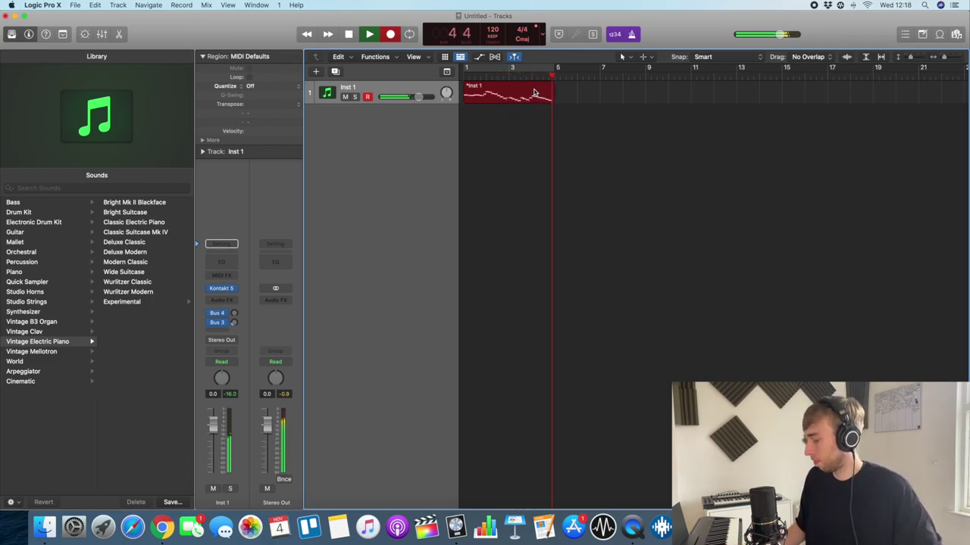
Stop recording the four-bar melody on Inst 1, open its region in the Piano Roll and return to the start.
key(space)
double_click(534, 92)
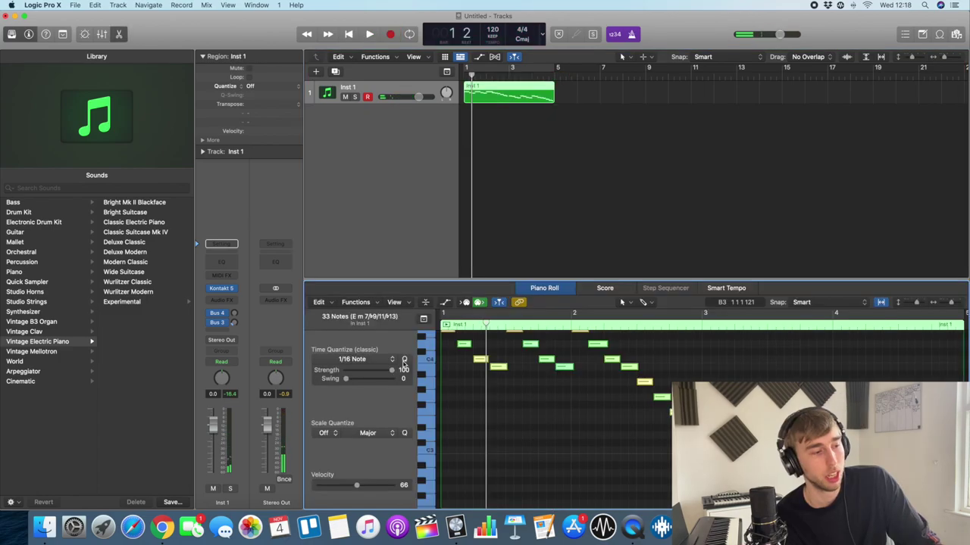
key(Return)
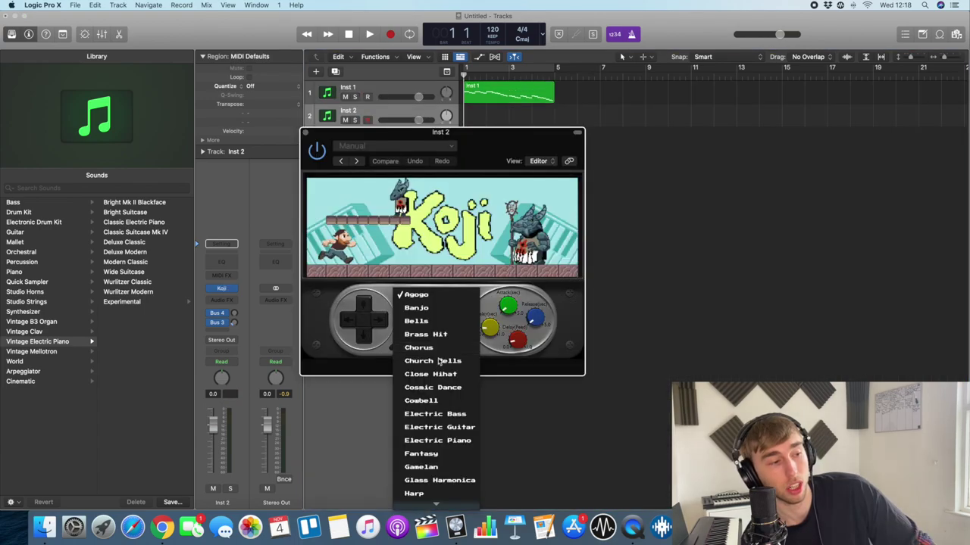
Choose the Church Bells sound in the Koji instrument on Inst 2 and close the plug-in window.
click(368, 402)
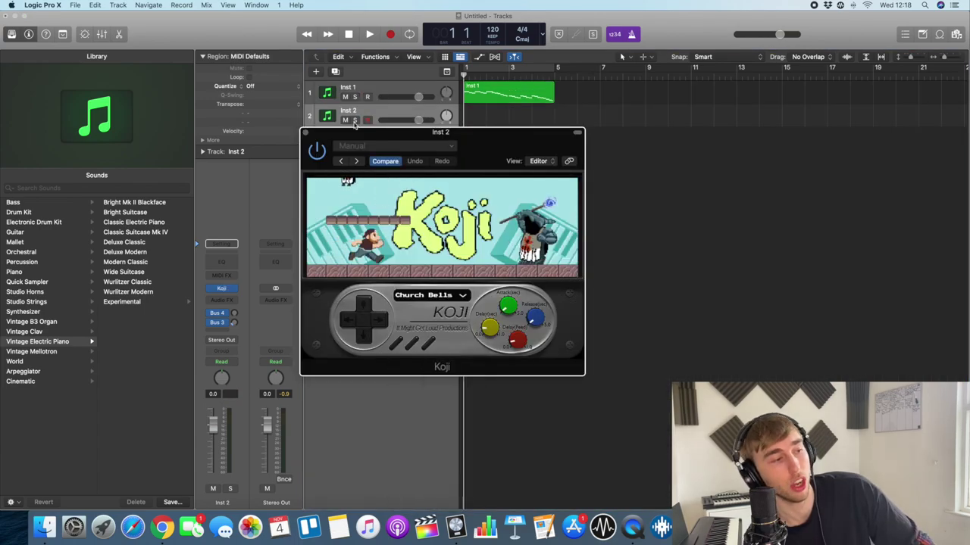
click(306, 134)
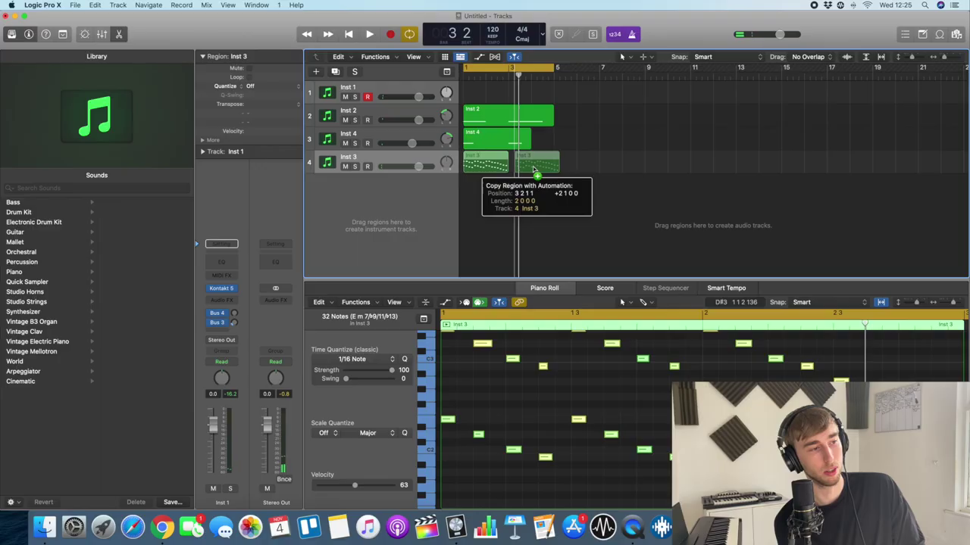
Copy the two-bar Inst 3 region to a position after the original on the same track.
drag(520, 166, 531, 169)
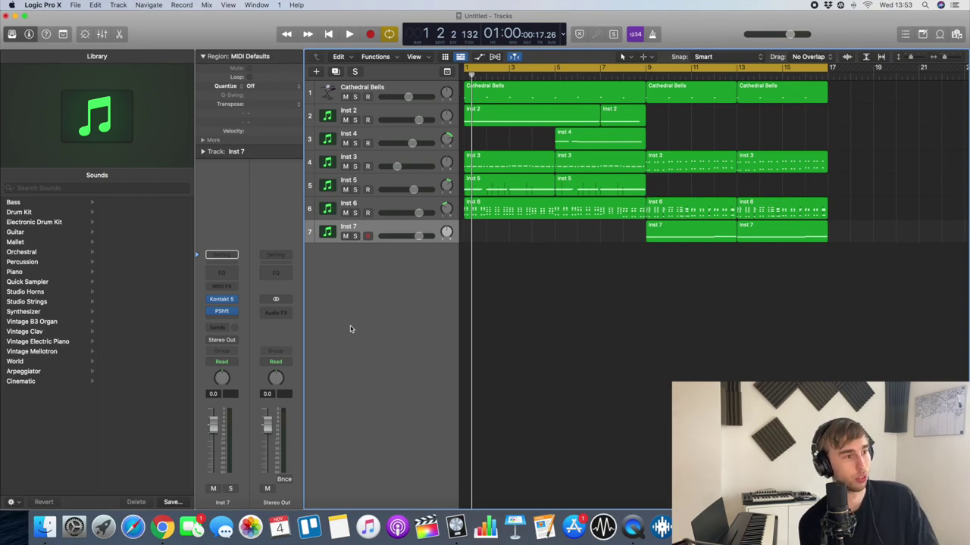
Play back the seven-track arrangement and raise the system volume.
key(space)
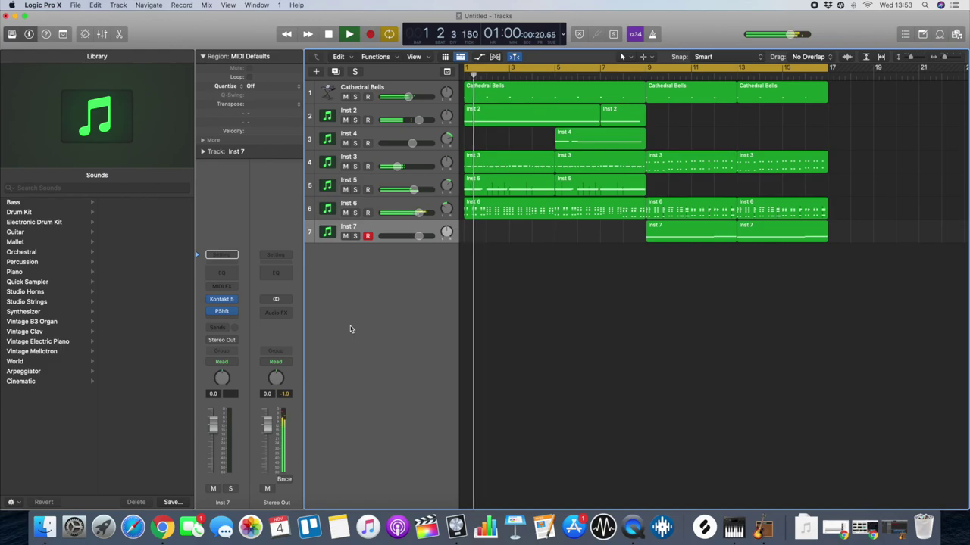
key(XF86AudioRaiseVolume)
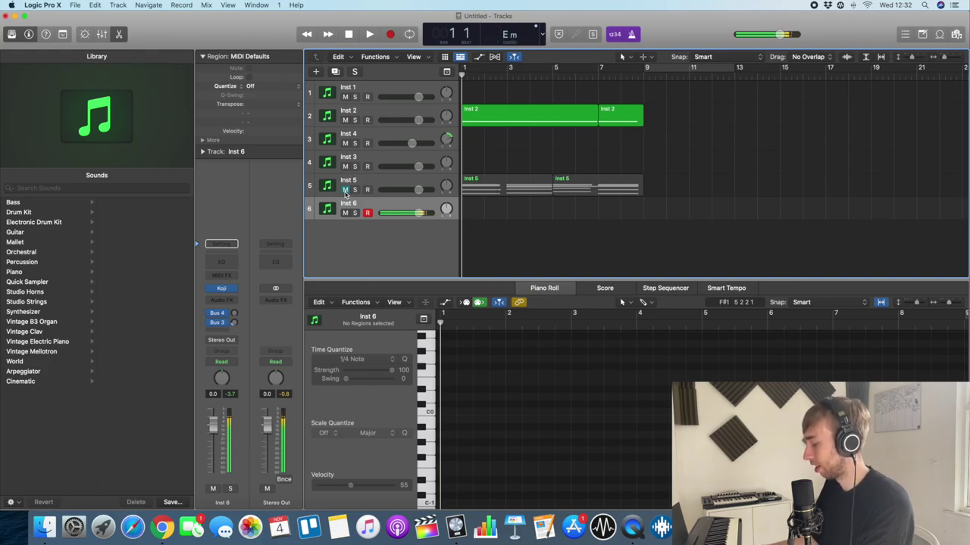
Record a part on Inst 6 from bar 1 and end the Inst 3 recording at bar 5.
key(r)
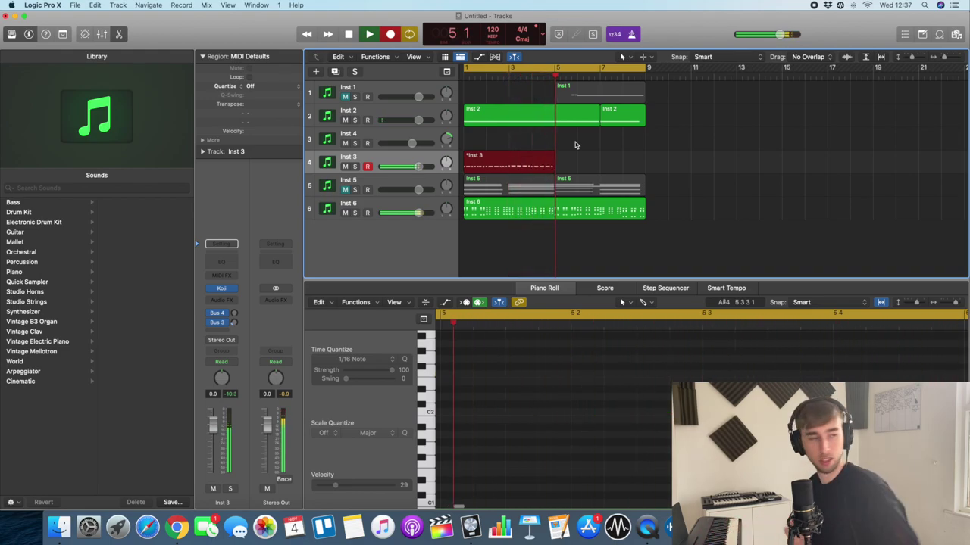
key(space)
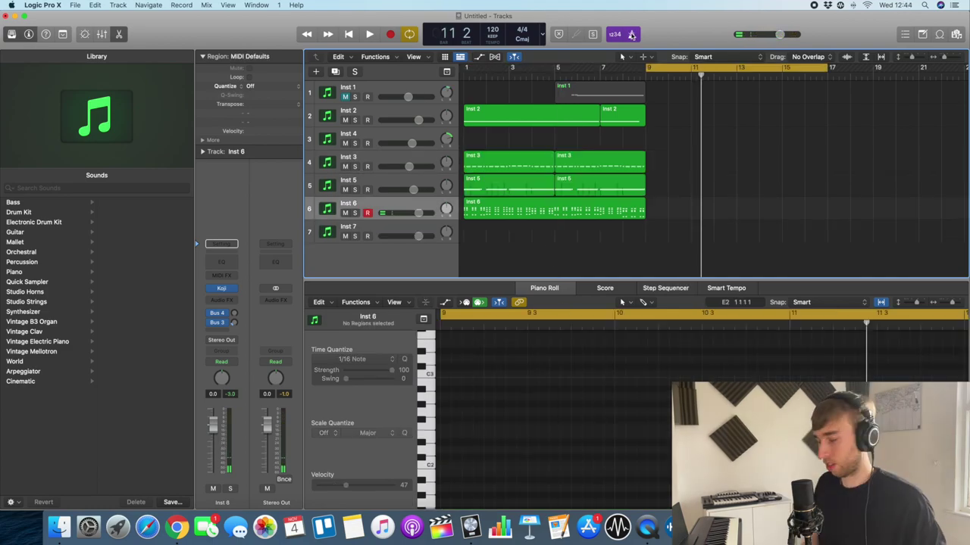
Record a new Inst 6 part from bar 9 to bar 13.
key(space)
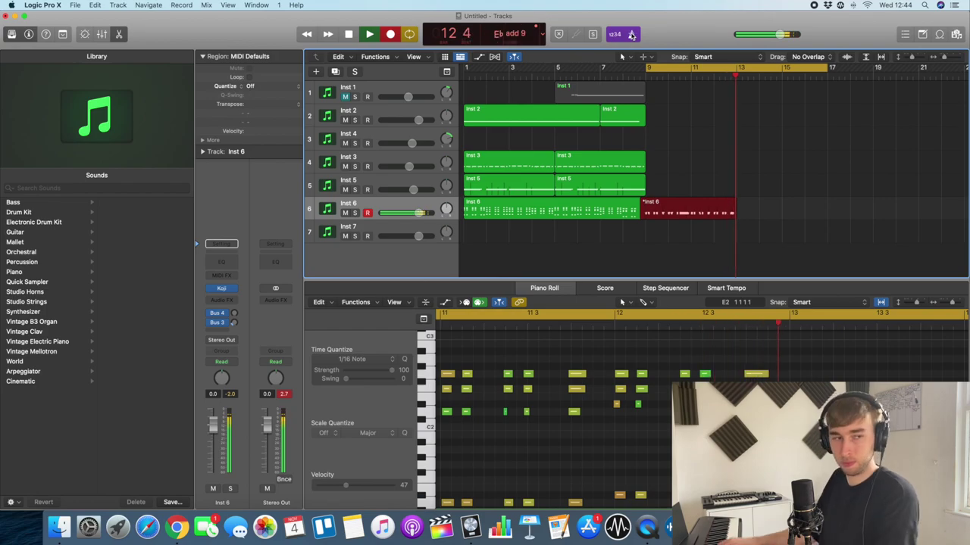
key(space)
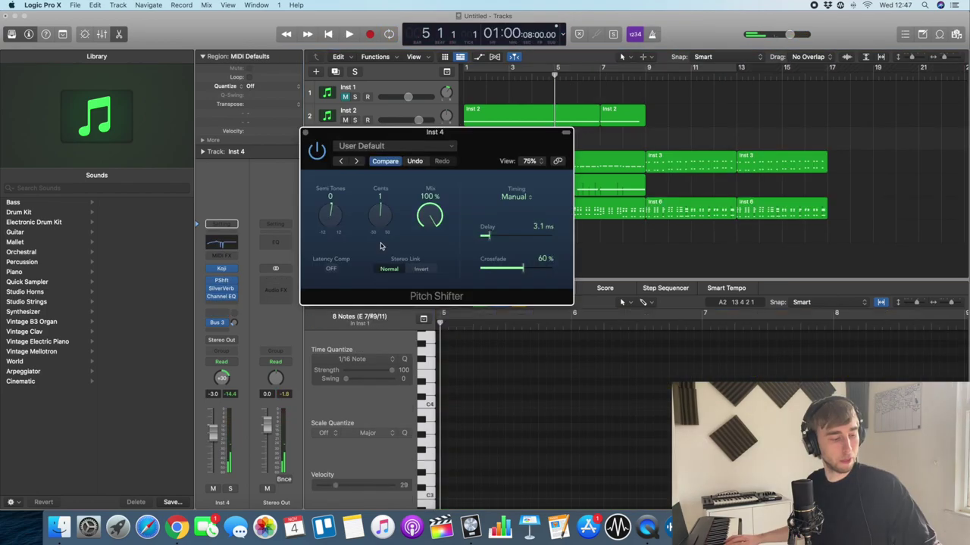
Record a part on the pitch-shifted Inst 4 track starting at bar 5.
key(r)
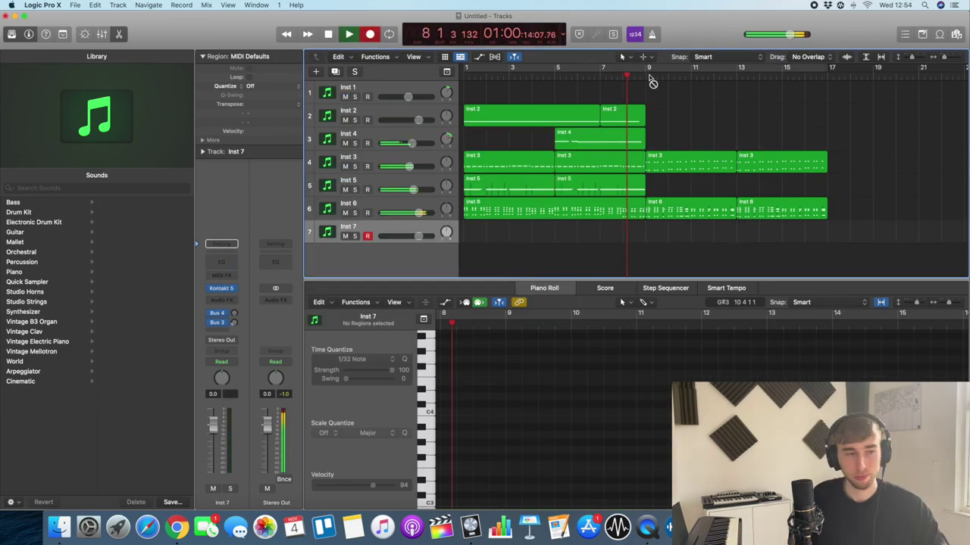
Record a part of long, rising notes on Inst 7 from bar 9 and stop the take.
key(r)
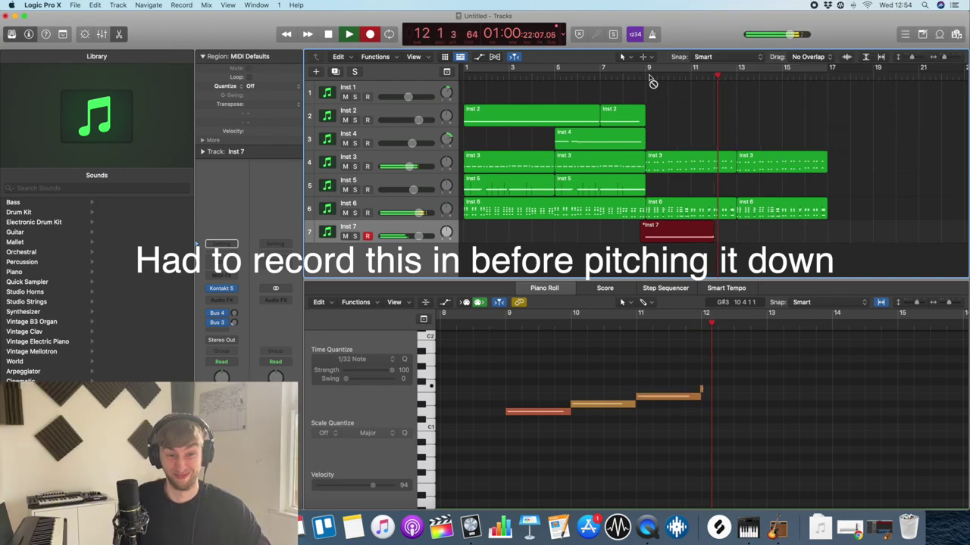
key(space)
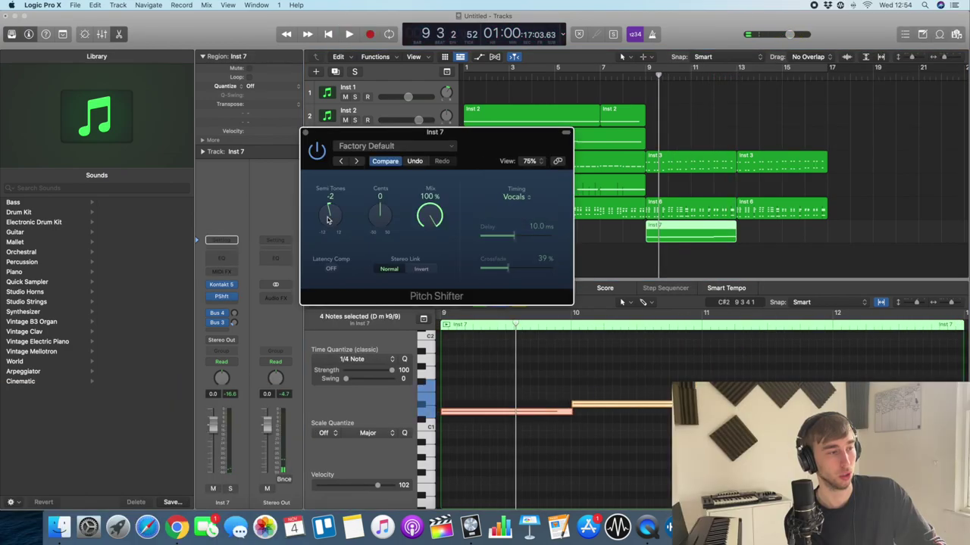
Audition the Inst 7 part with the Pitch Shifter and place the playhead at bar 9.
key(space)
click(649, 80)
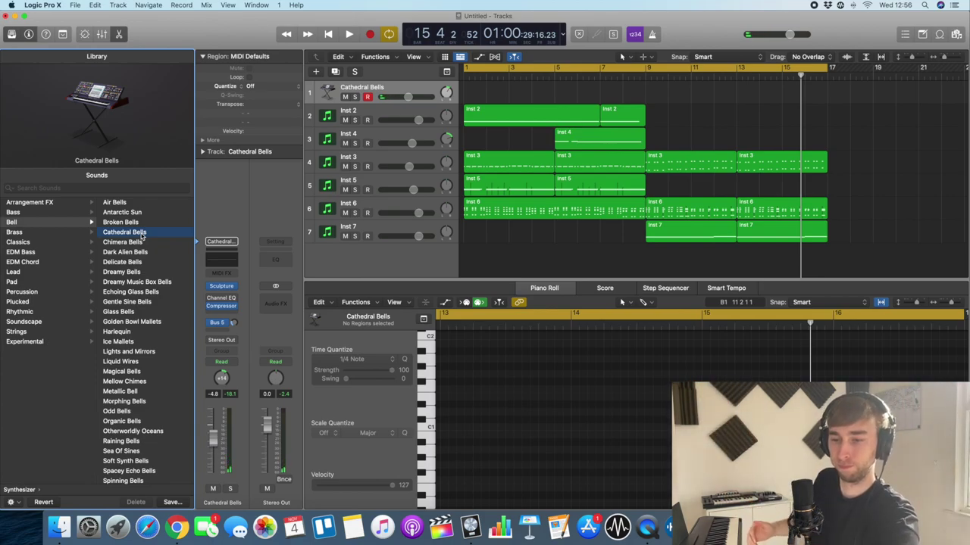
Record a Cathedral Bells part on the first track from bar 1.
key(Return)
key(r)
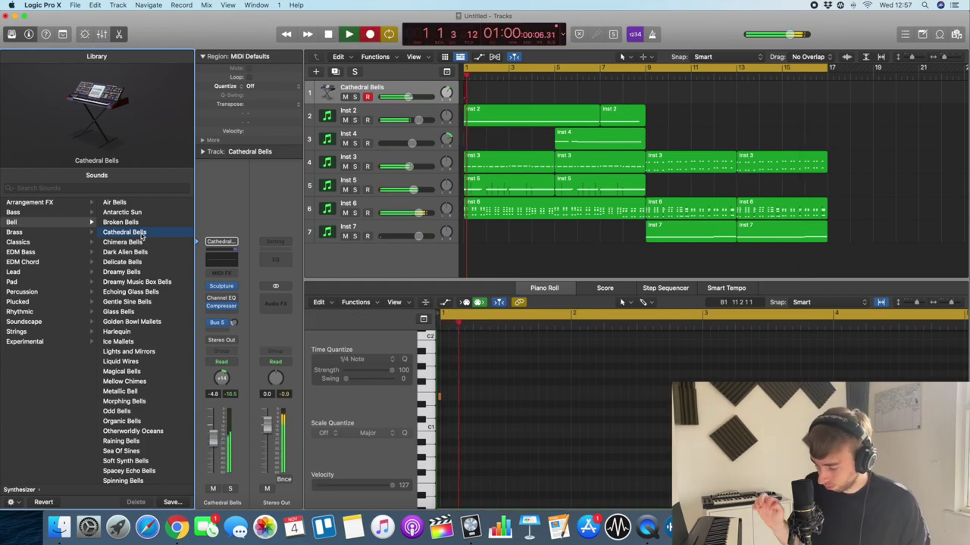